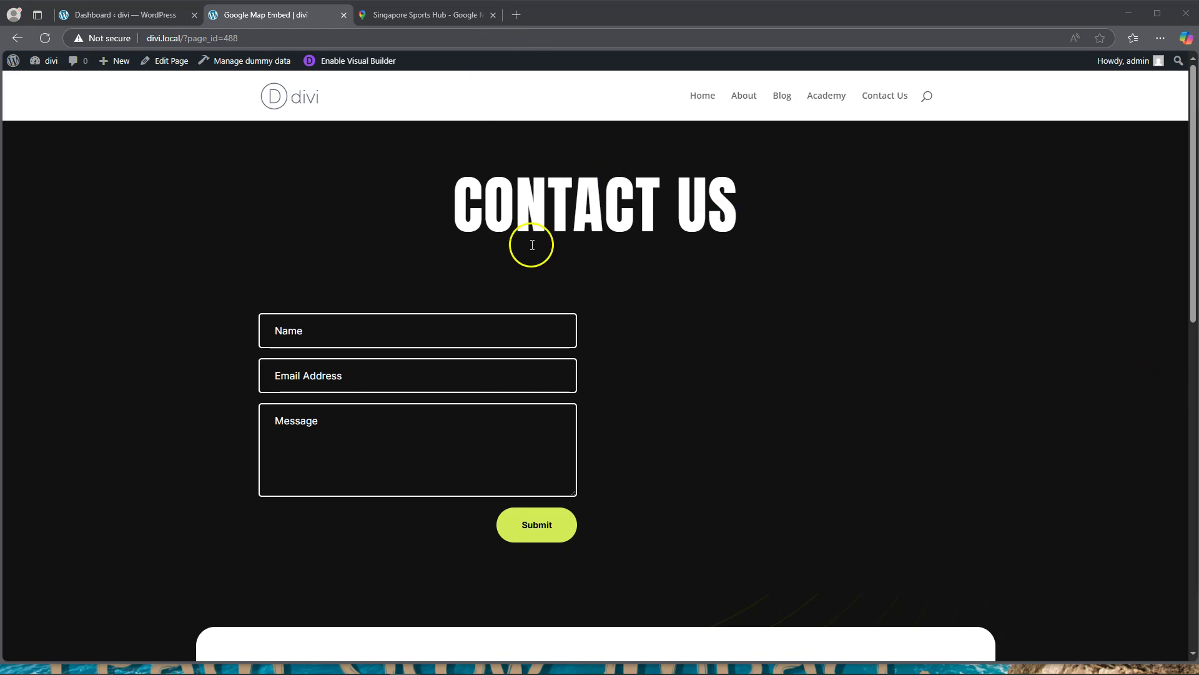
# - Look over the Contact Us page and open it in the Divi Visual Builder for editing
pyautogui.scroll(-6, 641, 319)
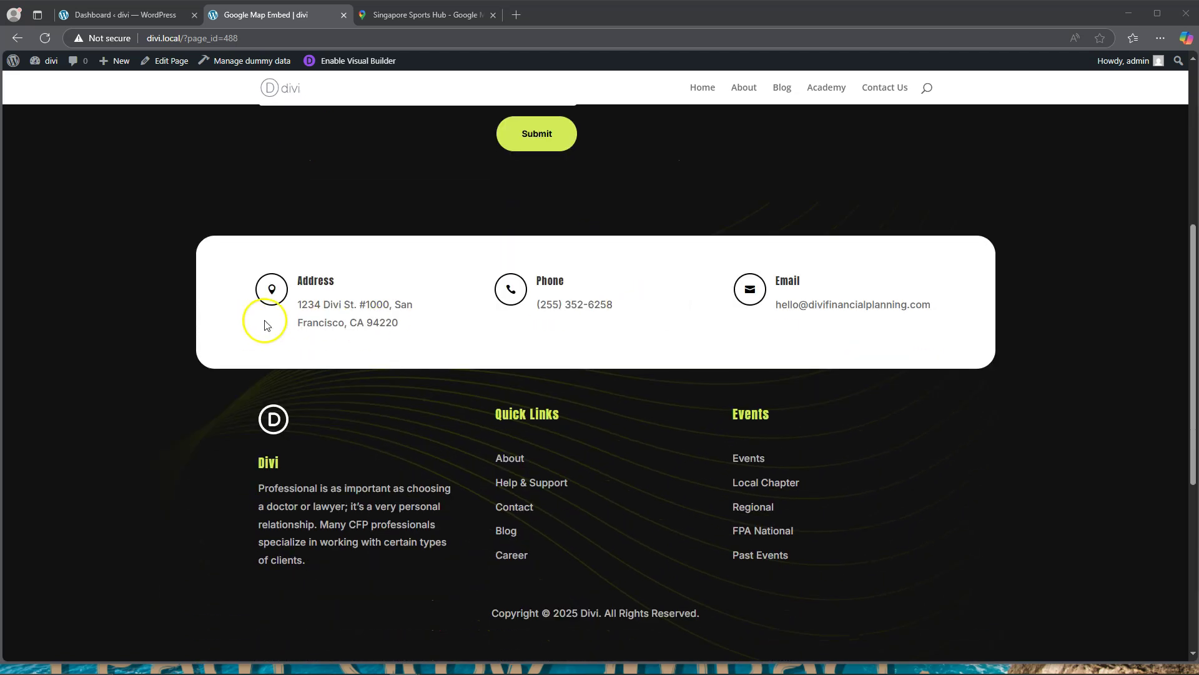
pyautogui.scroll(3, 625, 321)
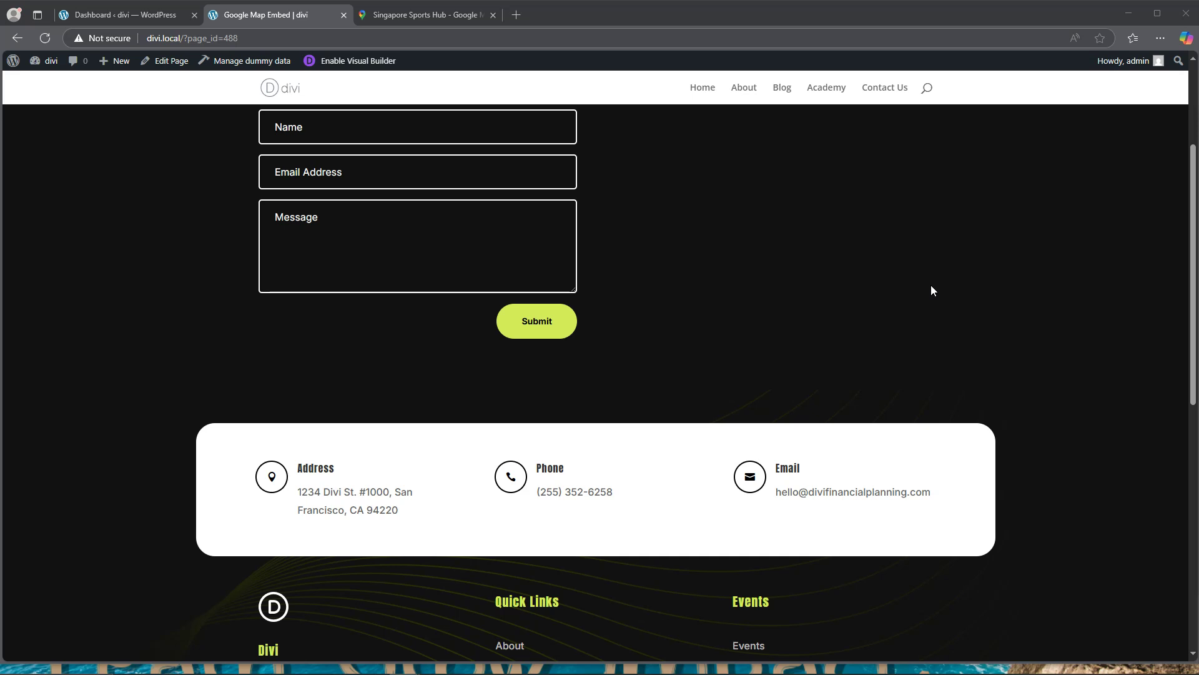
pyautogui.scroll(2, 919, 275)
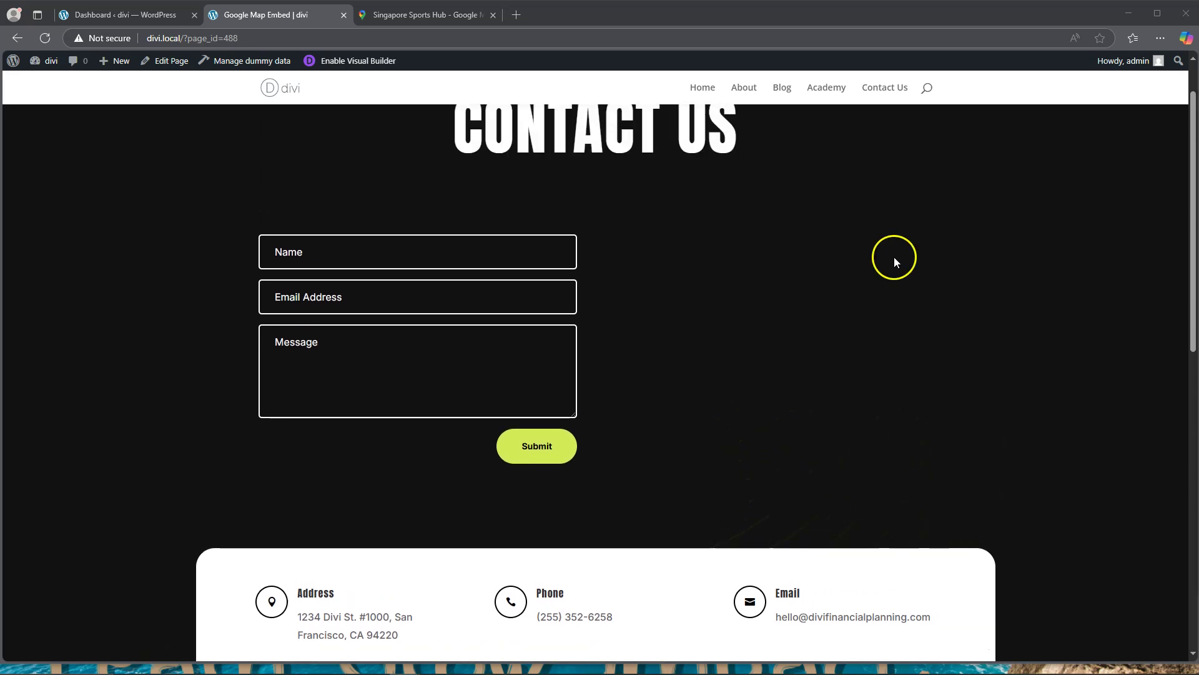
pyautogui.click(336, 64)
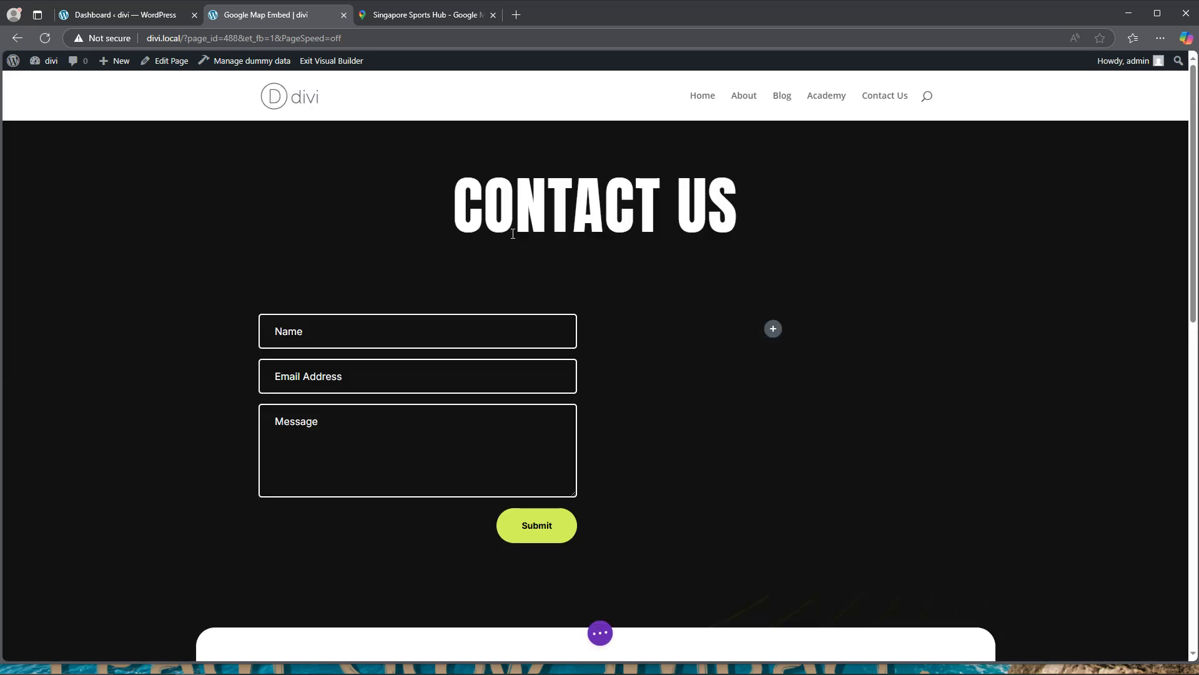
# - Insert a Map module in the empty column beside the contact form
pyautogui.click(775, 328)
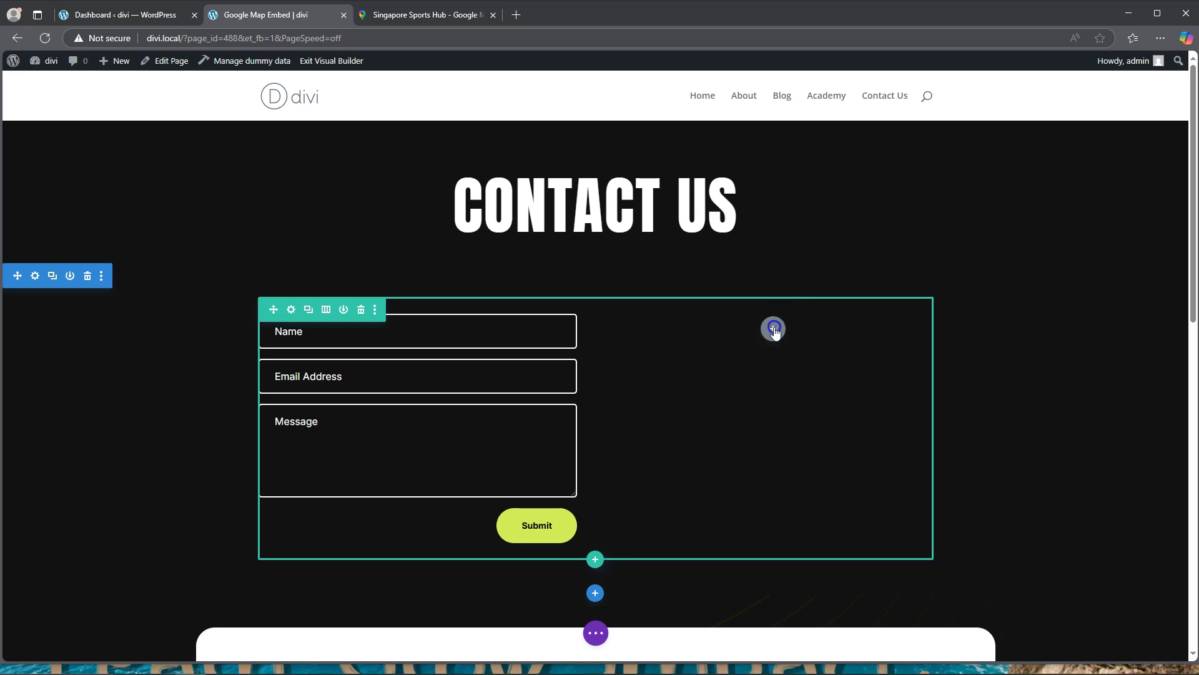
pyautogui.scroll(-5, 763, 437)
pyautogui.scroll(-2, 765, 451)
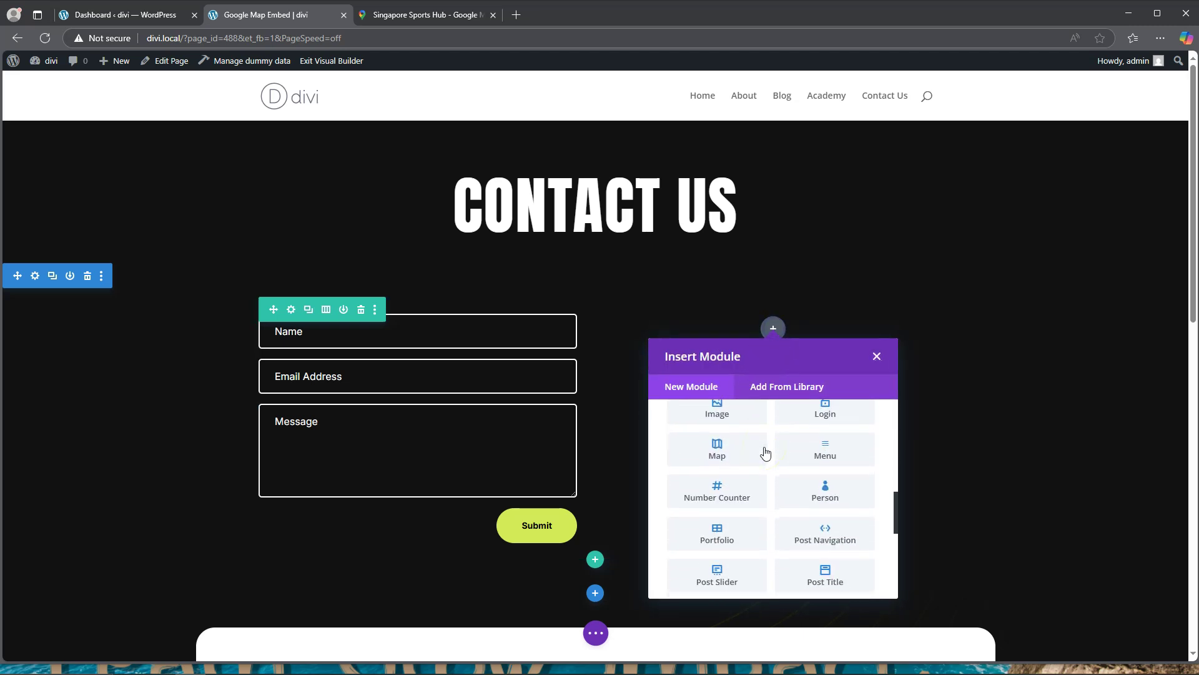
pyautogui.click(715, 449)
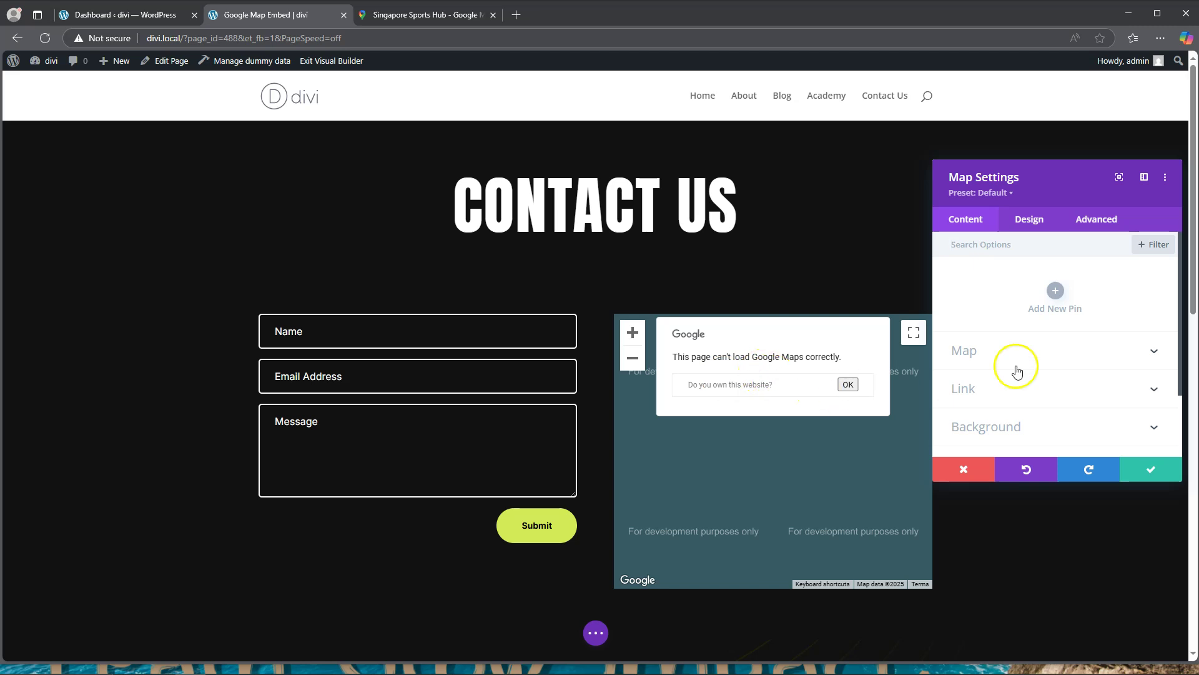
# - Check the Google API Key help in the map settings and delete the Map module from the column
pyautogui.click(1090, 350)
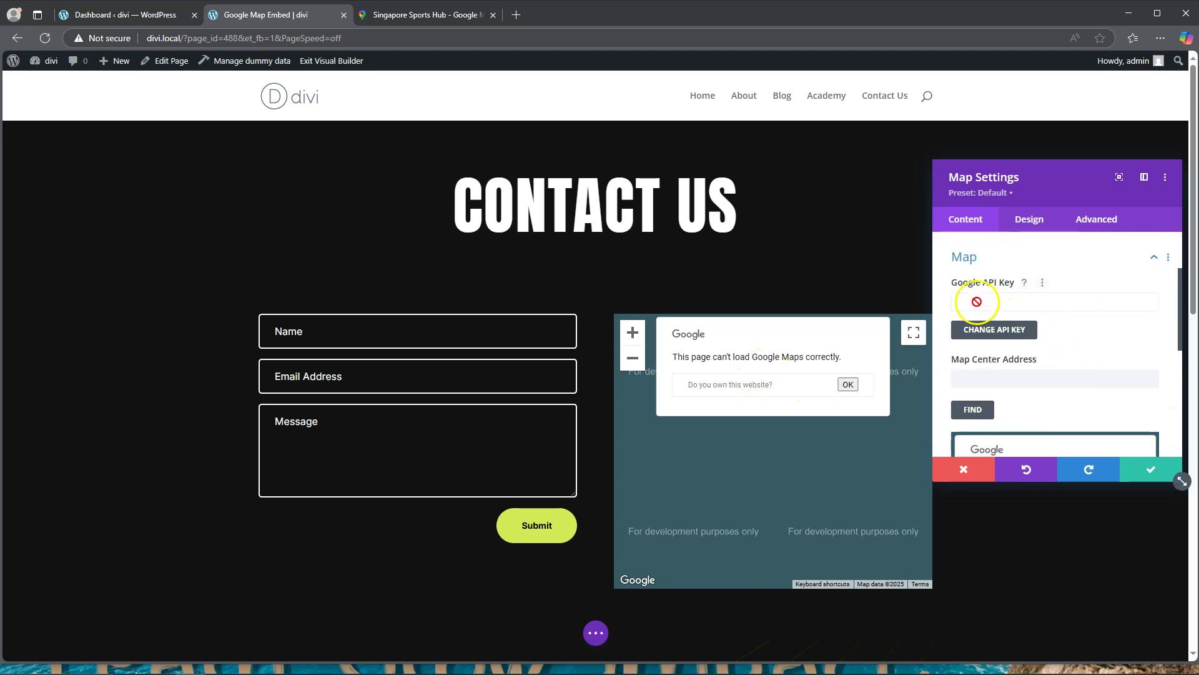
pyautogui.click(1025, 283)
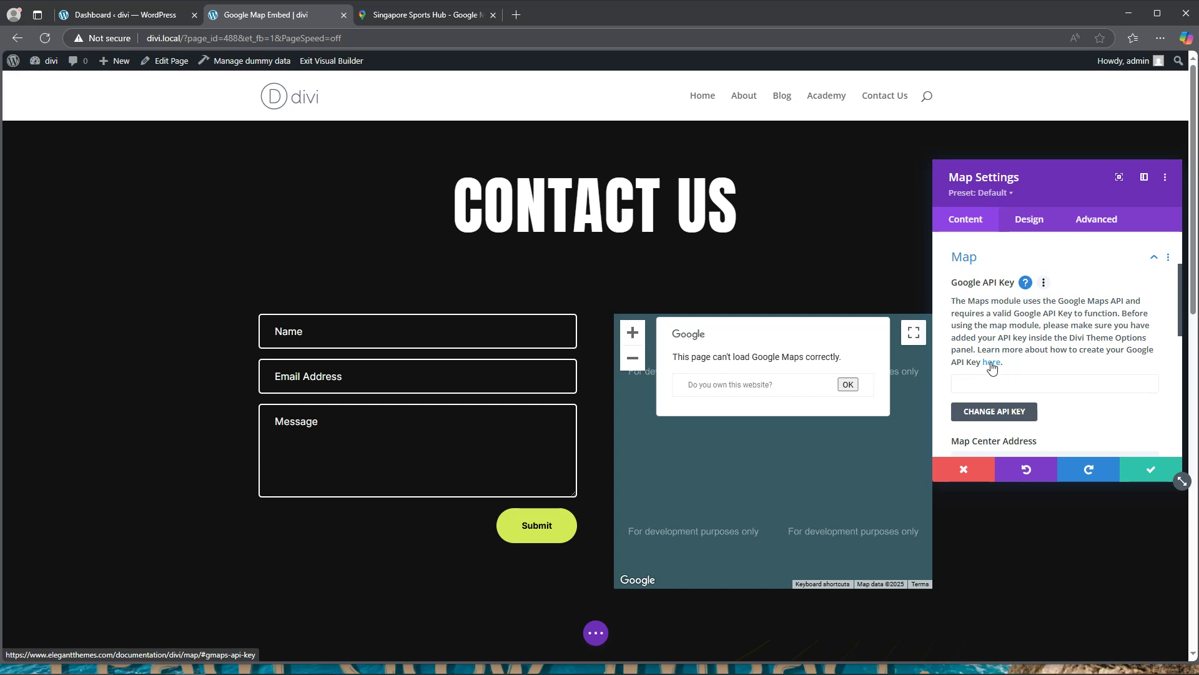
pyautogui.click(965, 475)
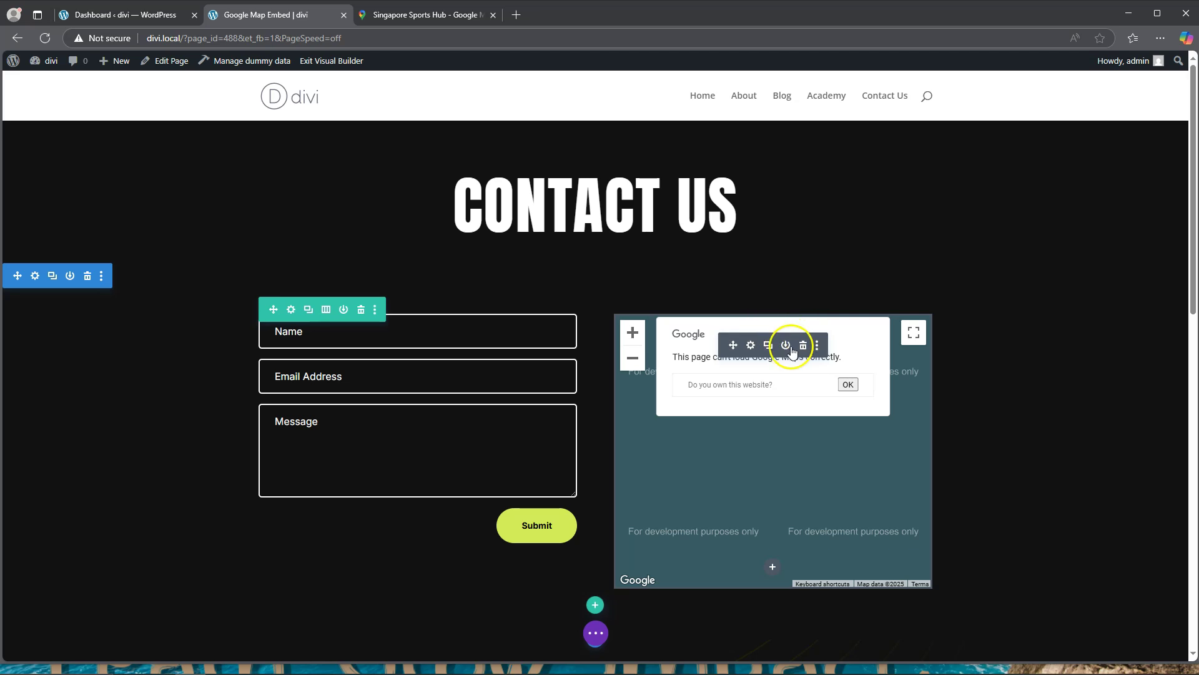
pyautogui.click(815, 358)
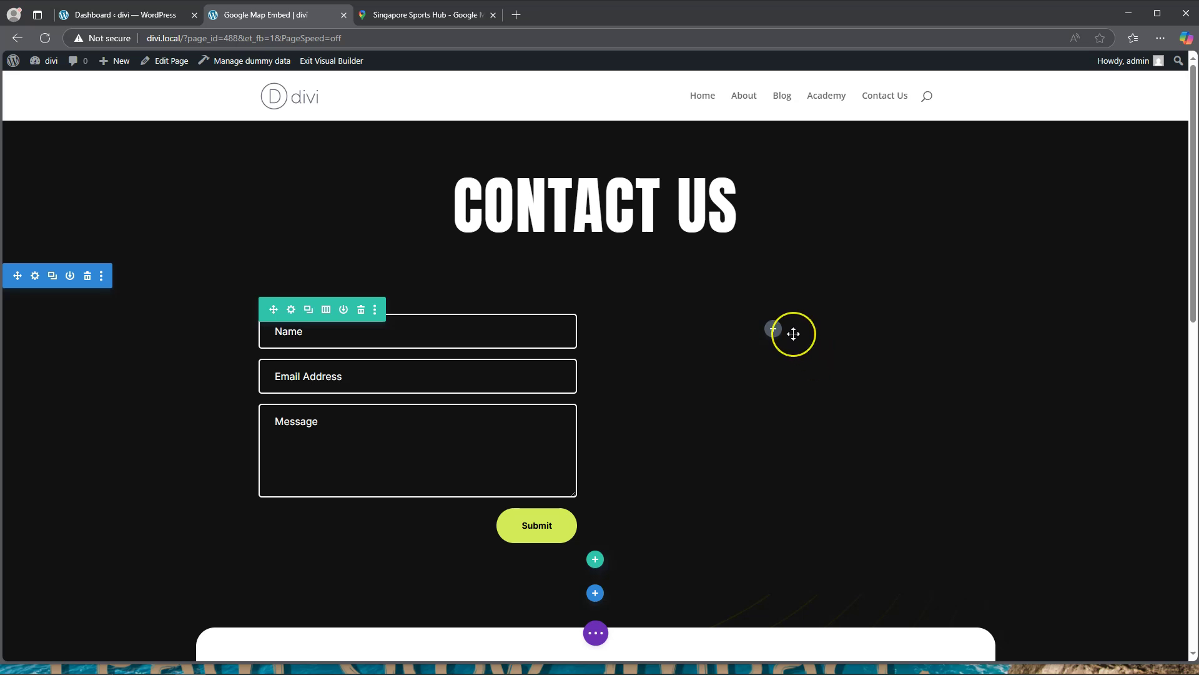
# - Switch to Google Maps and copy the medium-size embed HTML for Singapore Sports Hub
pyautogui.moveTo(794, 334); pyautogui.dragTo(450, 139)
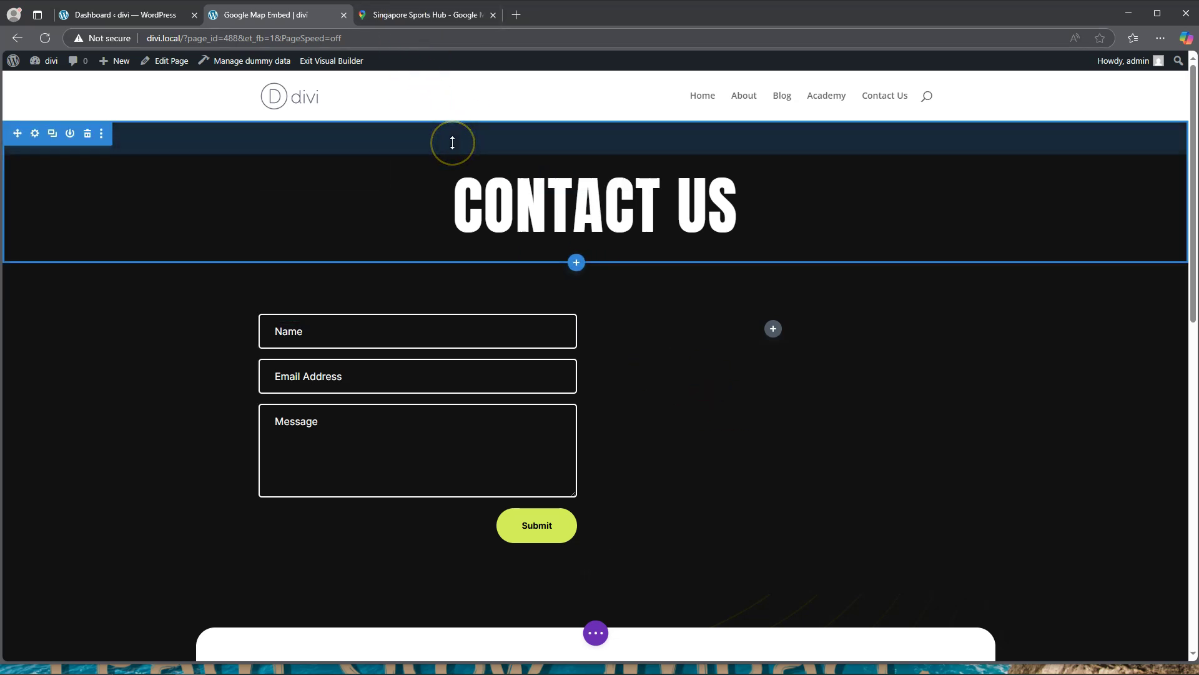
pyautogui.moveTo(423, 82); pyautogui.dragTo(573, 105)
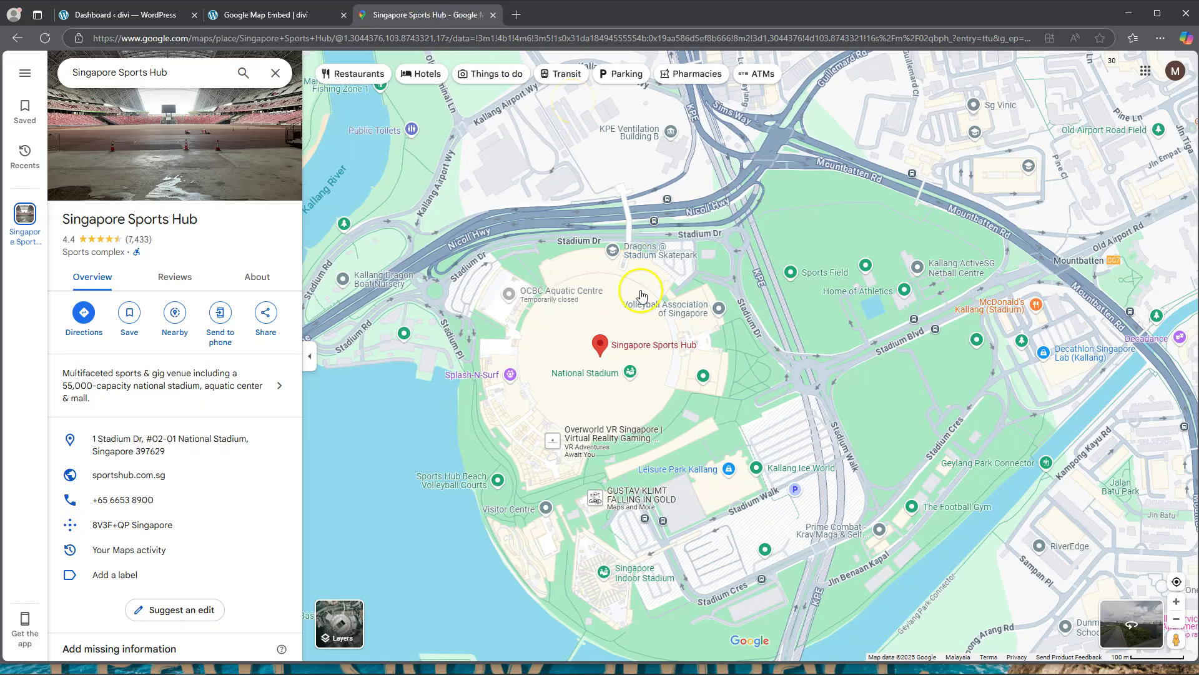
pyautogui.click(634, 351)
pyautogui.click(266, 318)
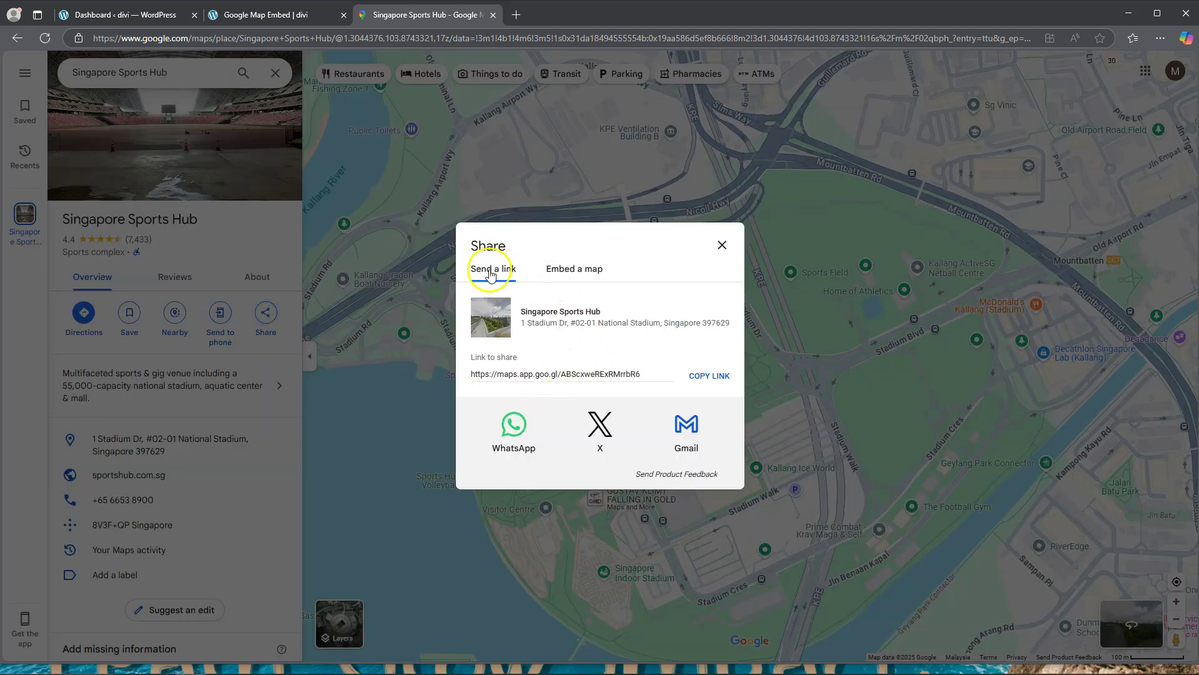
pyautogui.click(574, 274)
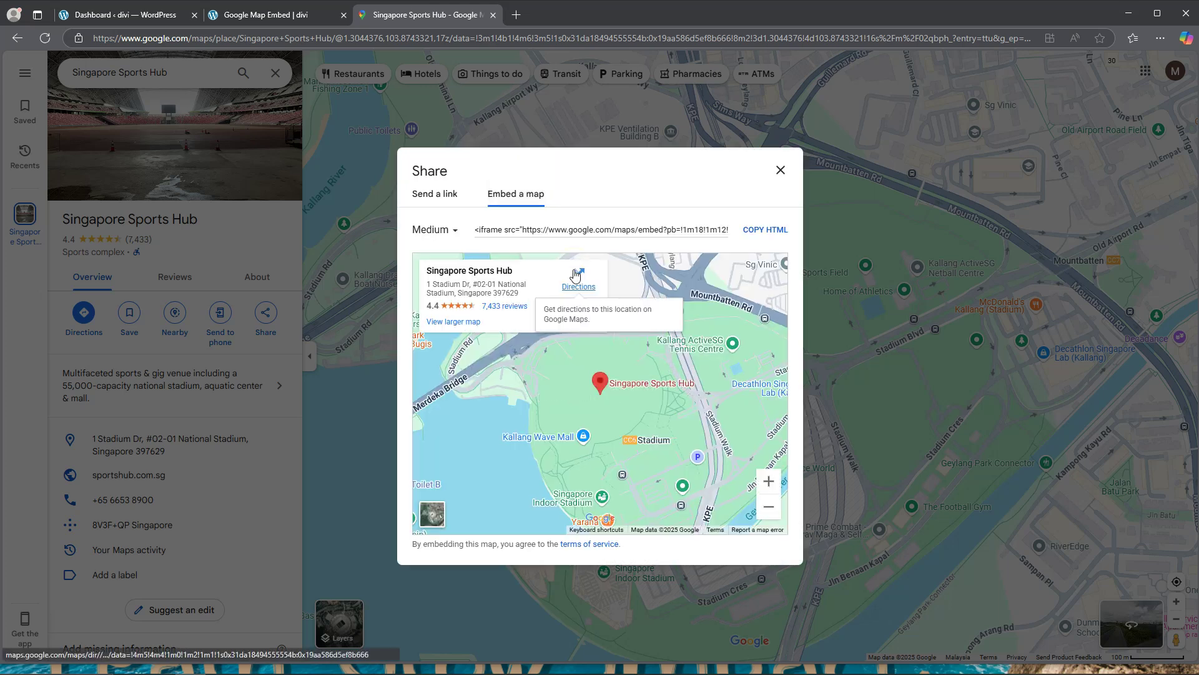
pyautogui.click(765, 230)
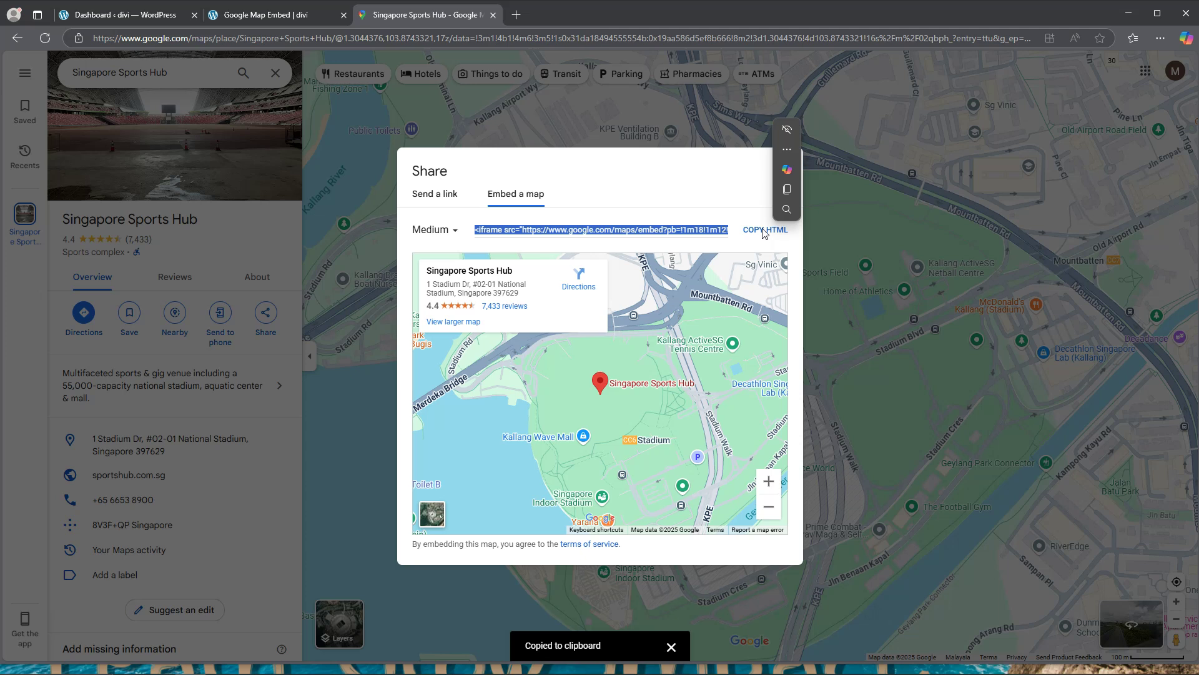
# - Back on the Divi page, add a Code module to the empty column beside the form and paste the map's embed code into it
pyautogui.click(257, 17)
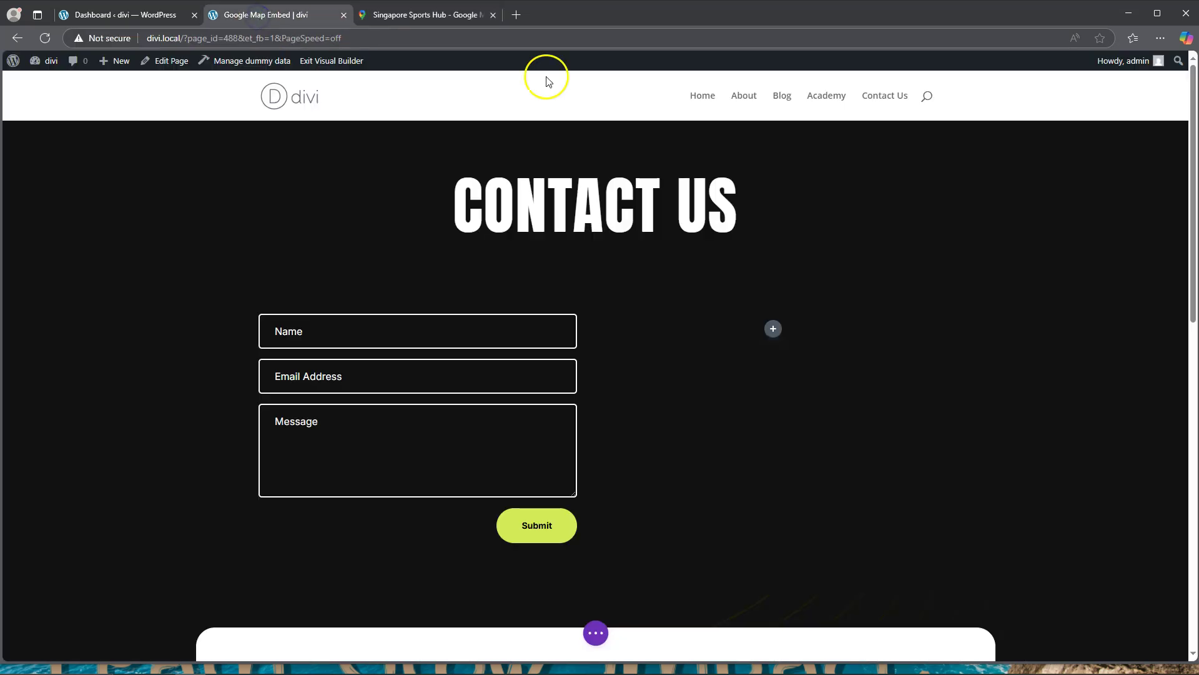
pyautogui.click(773, 330)
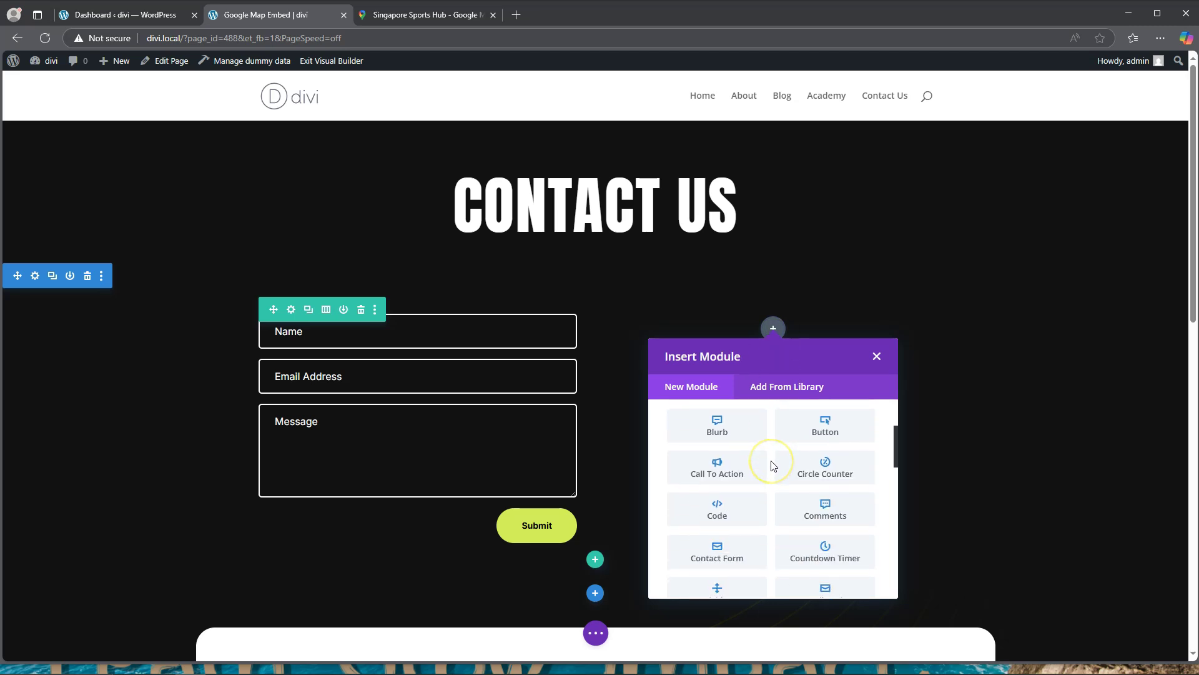
pyautogui.scroll(-1, 770, 466)
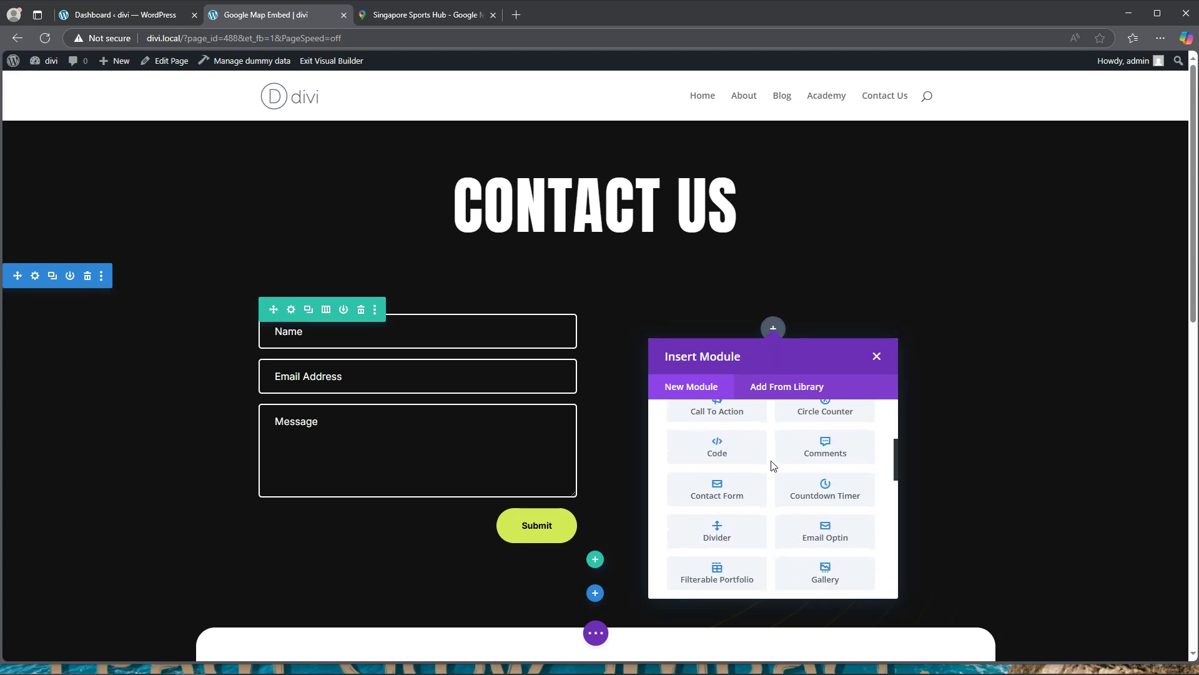
pyautogui.click(717, 447)
pyautogui.click(984, 323)
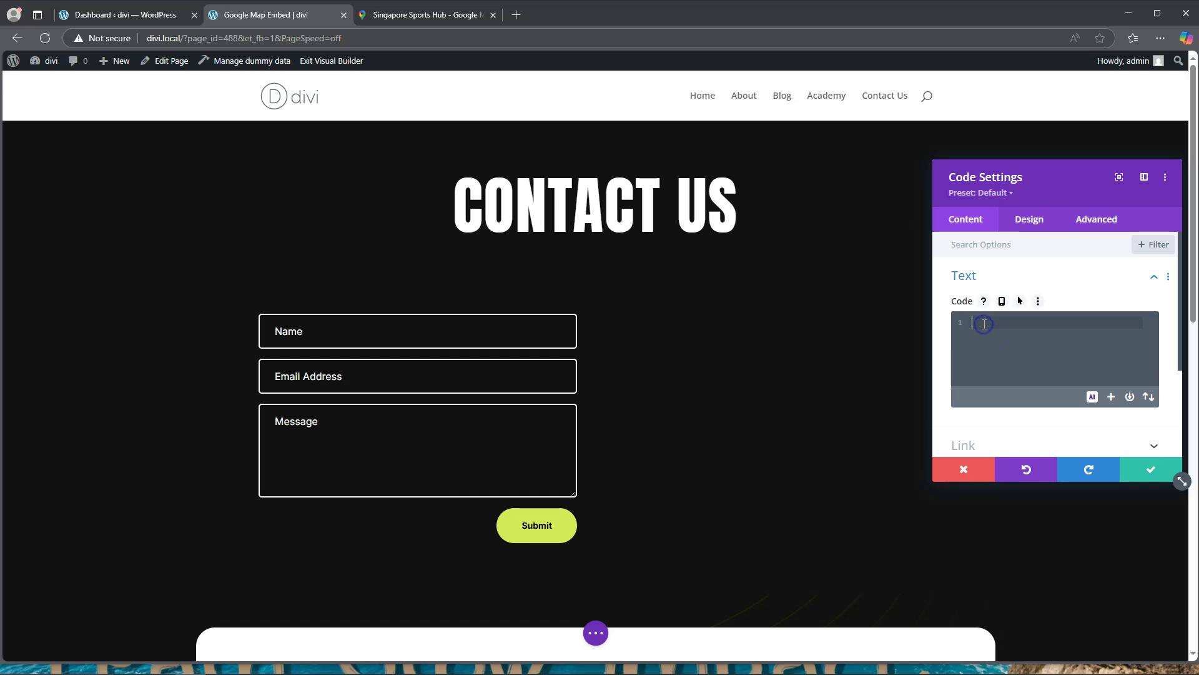
pyautogui.hotkey('ctrl', 'v')
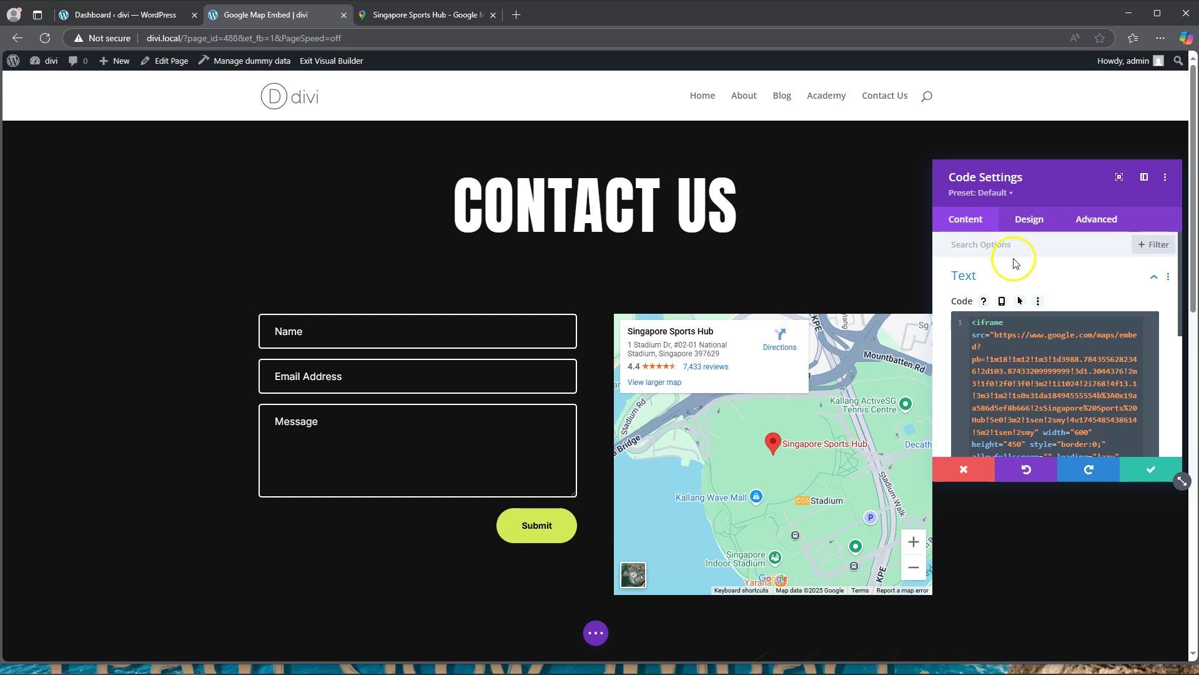
# - Set the map iframe's width to 100% in the embed code and save the Code module settings
pyautogui.moveTo(1060, 177); pyautogui.dragTo(298, 195)
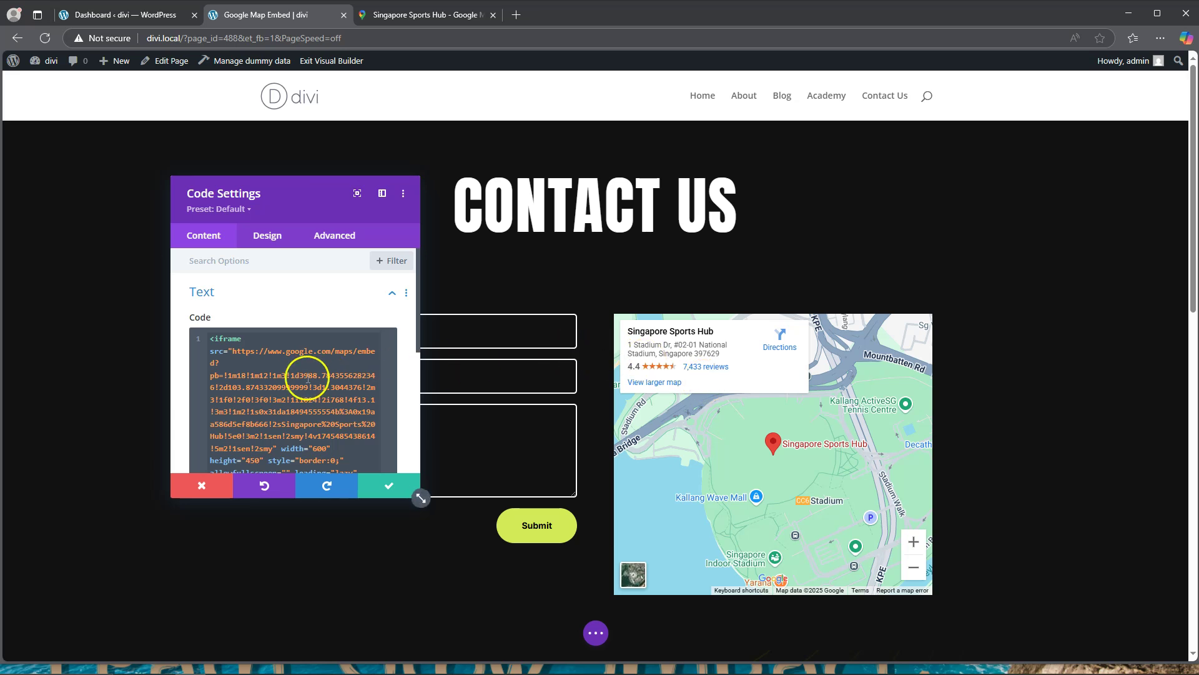
pyautogui.scroll(-1, 294, 381)
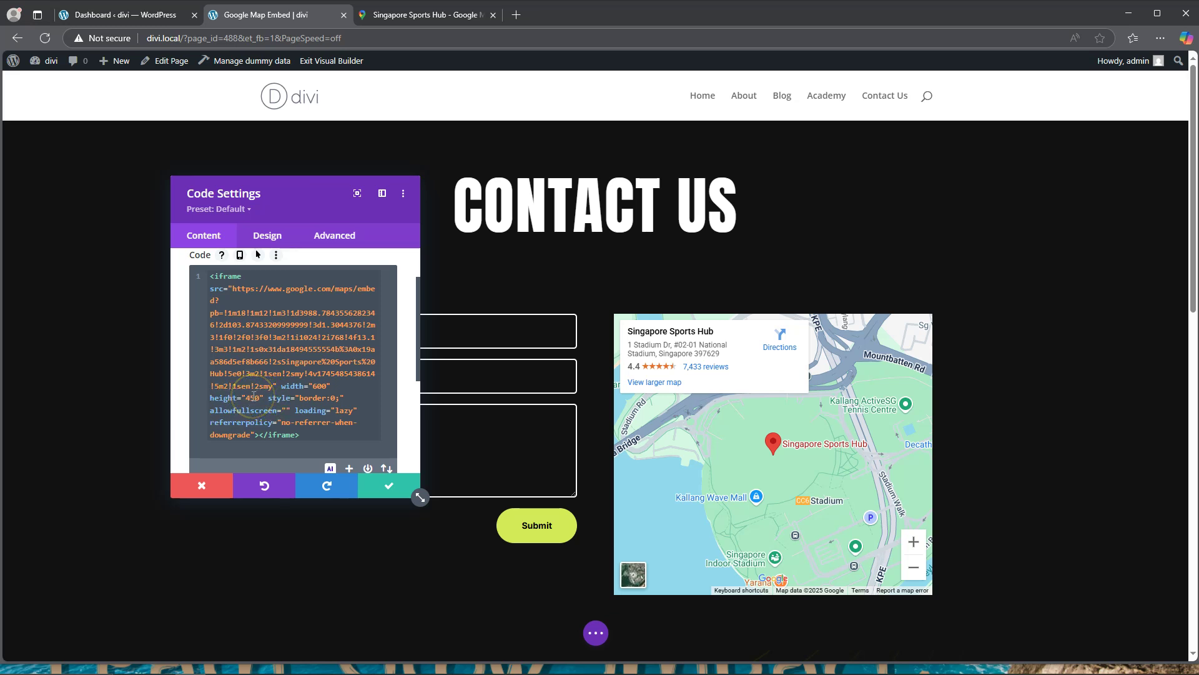
pyautogui.doubleClick(320, 386)
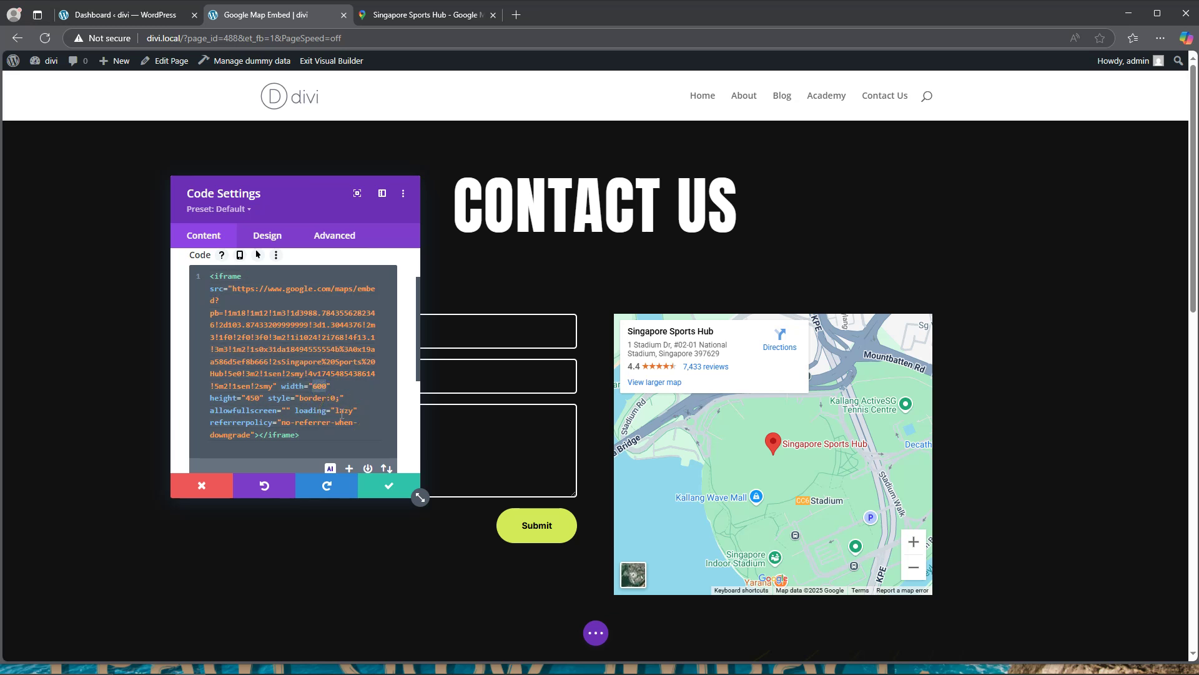
pyautogui.write('100%')
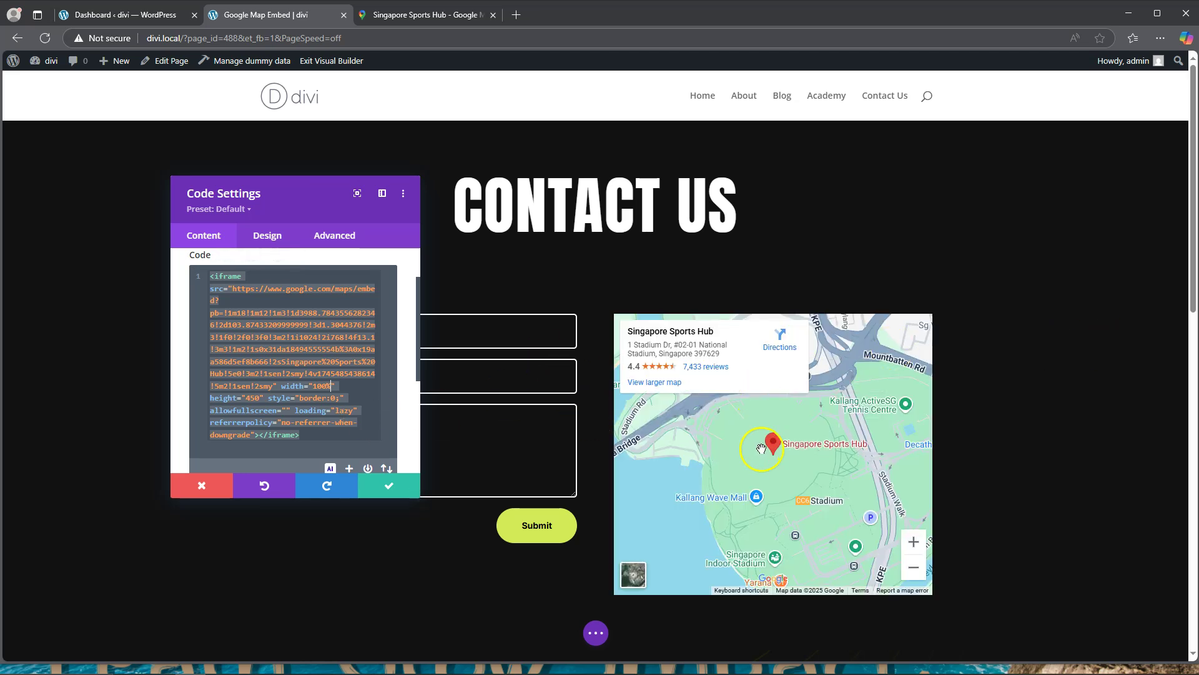
pyautogui.click(388, 489)
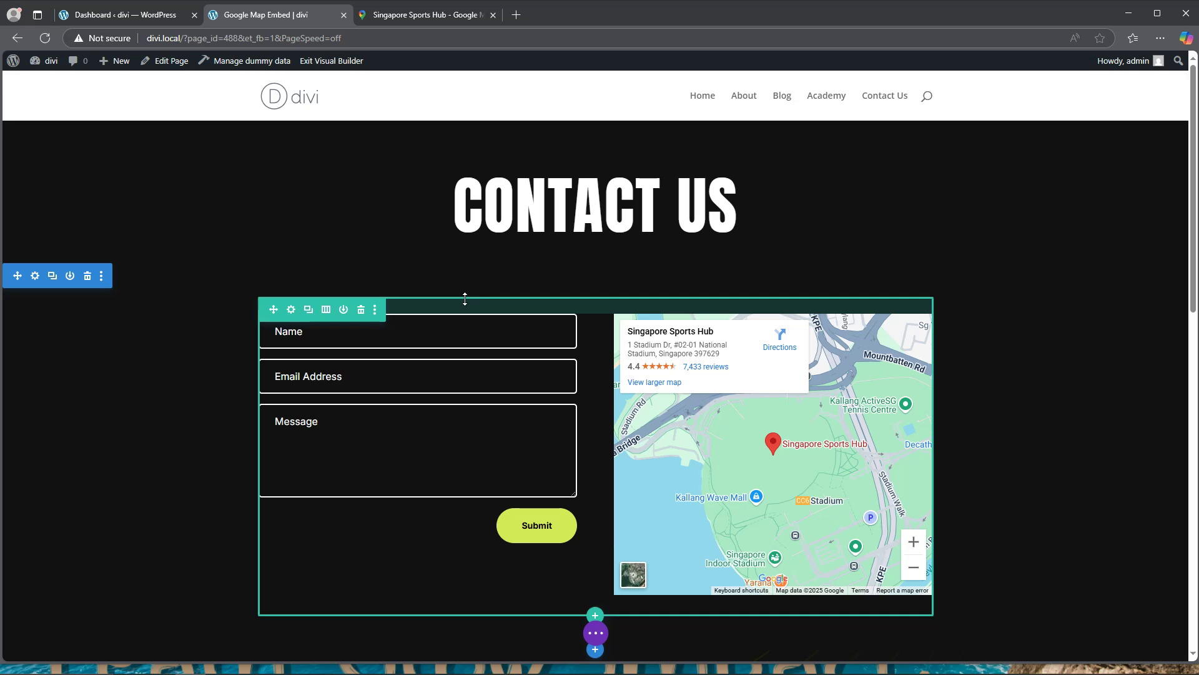
# - Set the max width of the row holding the contact form and map to 1996px and save the row settings
pyautogui.click(932, 335)
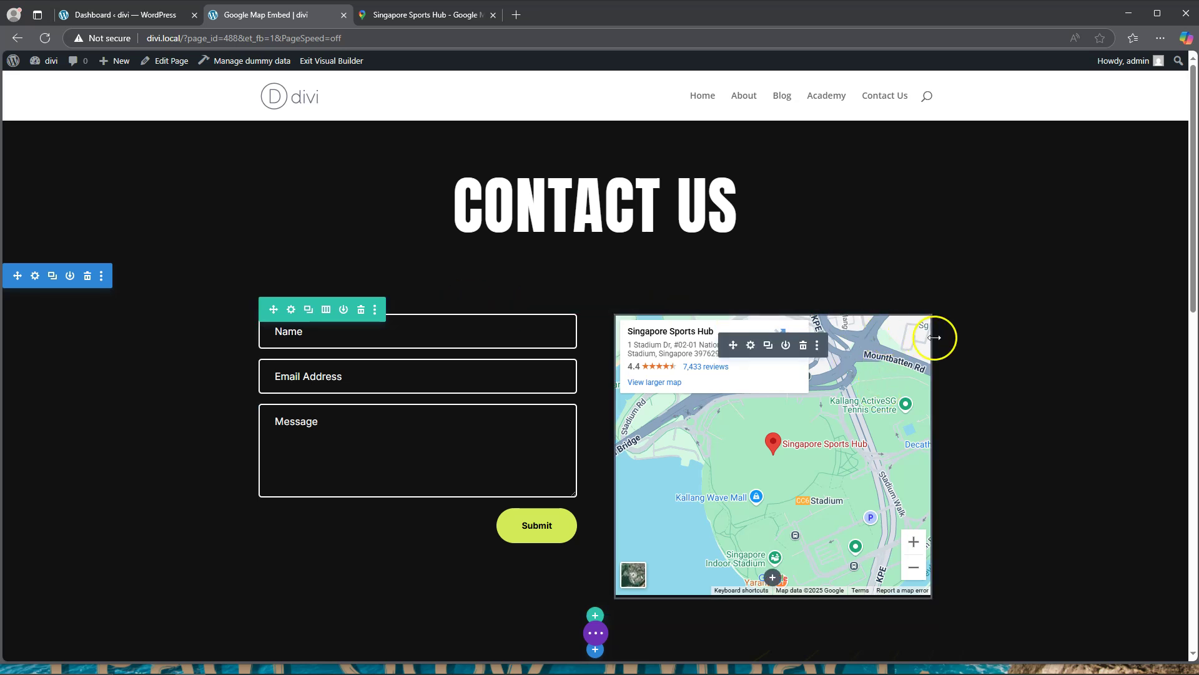
pyautogui.click(292, 310)
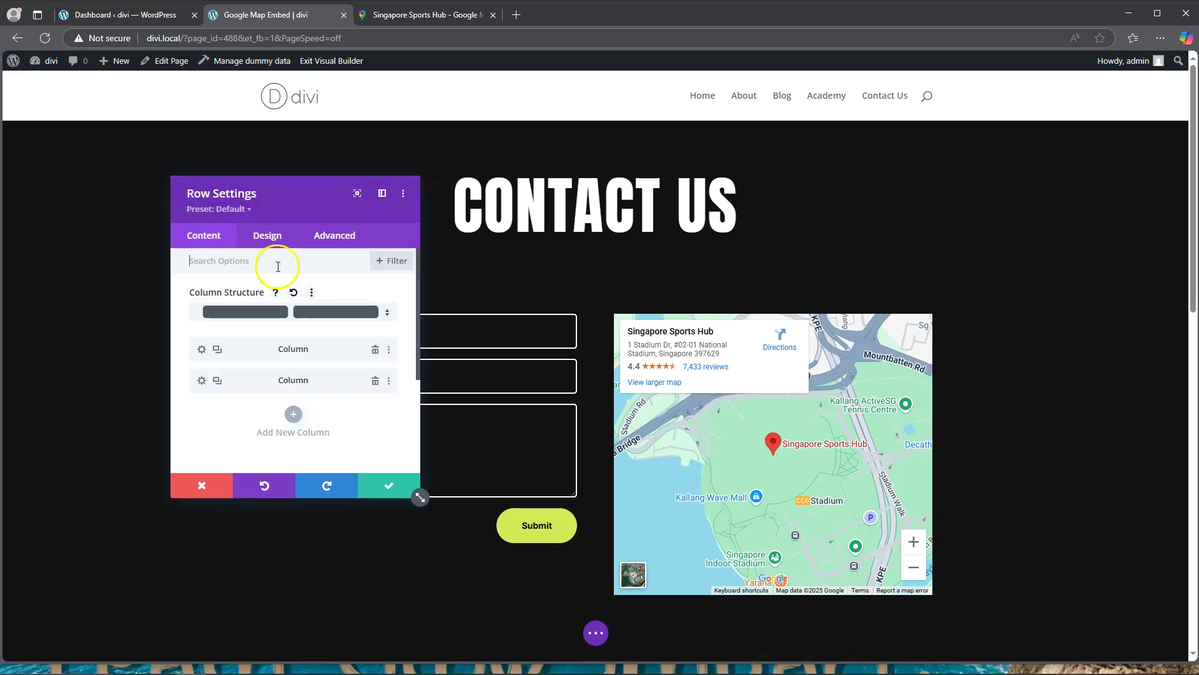
pyautogui.click(267, 237)
pyautogui.click(246, 294)
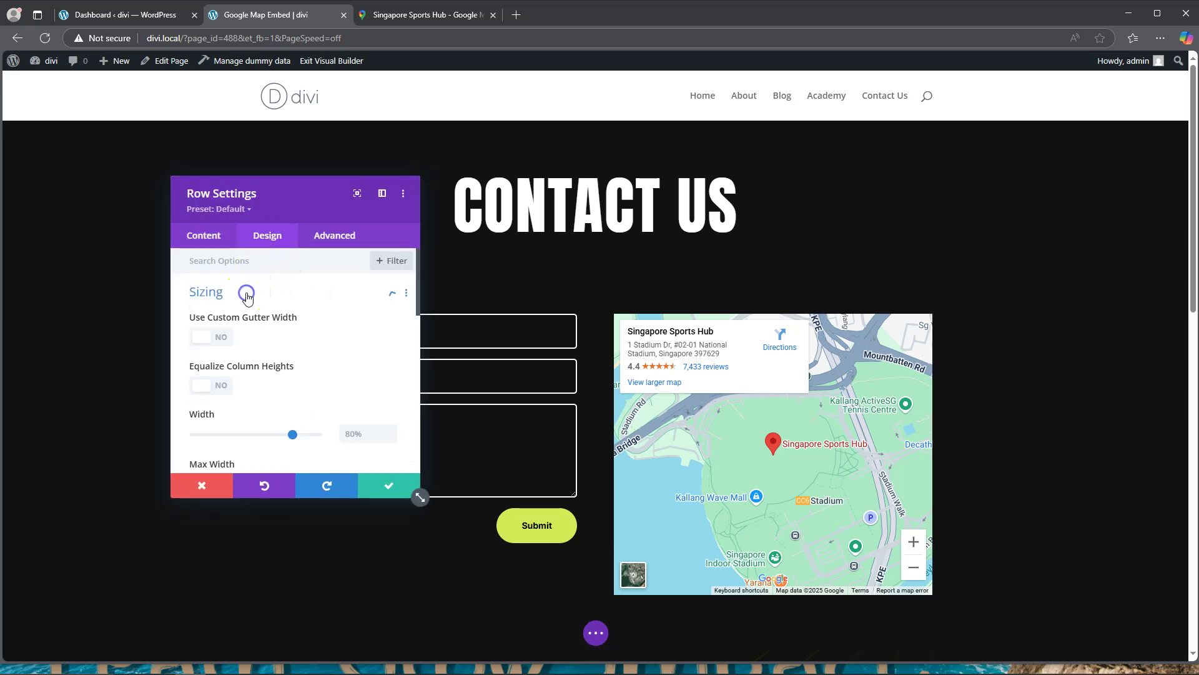
pyautogui.scroll(-2, 268, 400)
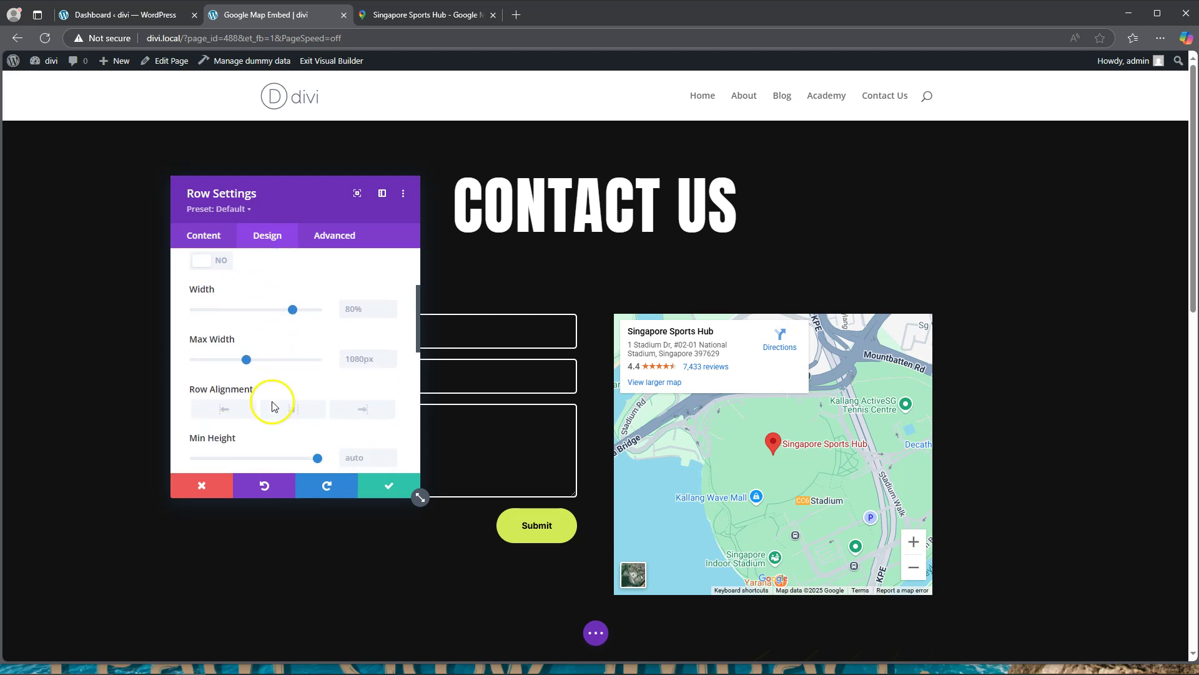
pyautogui.moveTo(254, 361); pyautogui.dragTo(286, 363)
pyautogui.moveTo(296, 363); pyautogui.dragTo(290, 364)
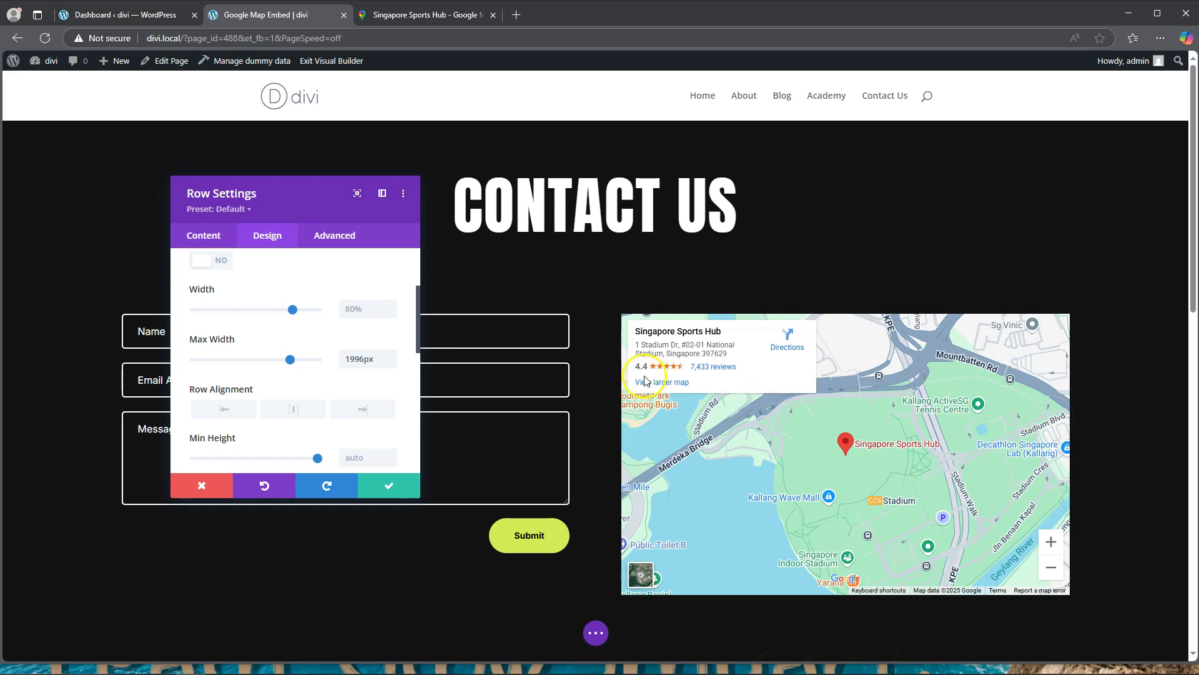
pyautogui.moveTo(403, 438)
pyautogui.click(387, 486)
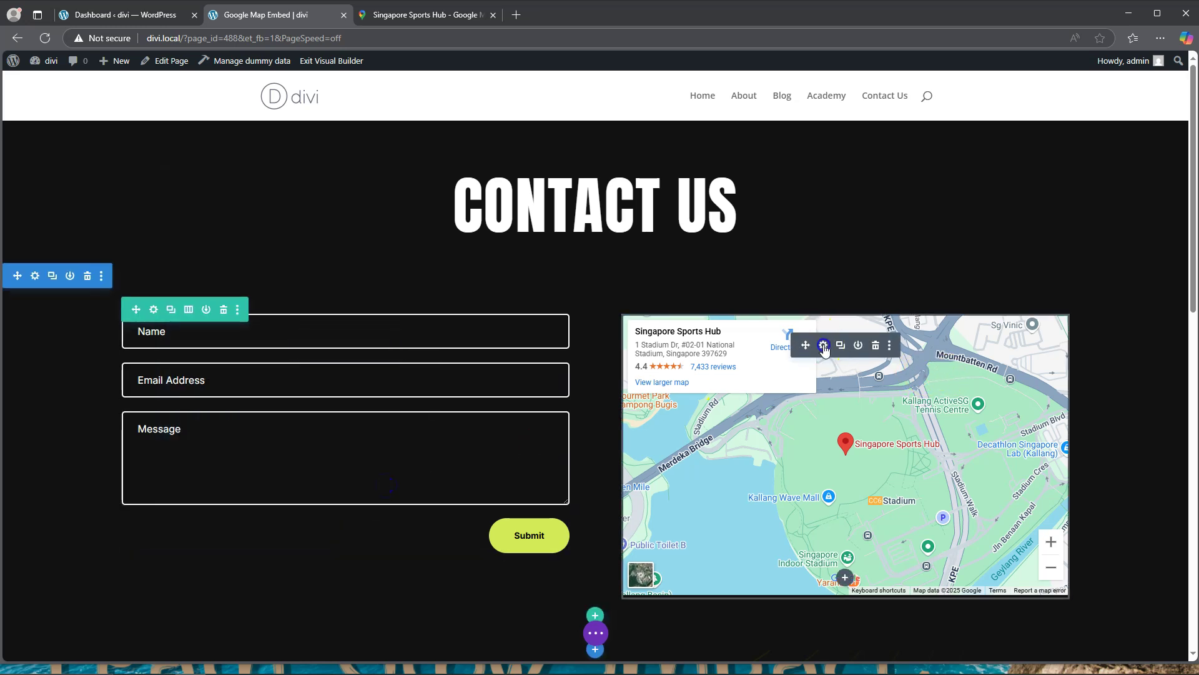
# - Give the map's Code module rounded corners of 20px on all four corners and save its settings
pyautogui.click(824, 345)
pyautogui.scroll(-2, 257, 396)
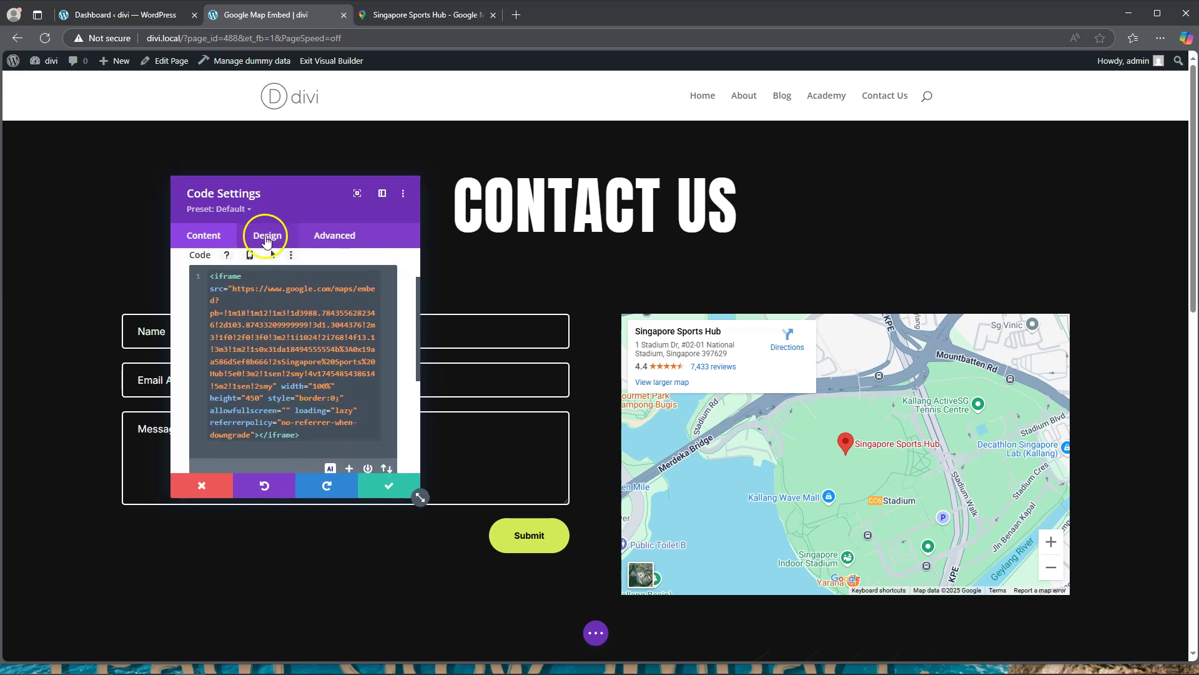
pyautogui.click(266, 238)
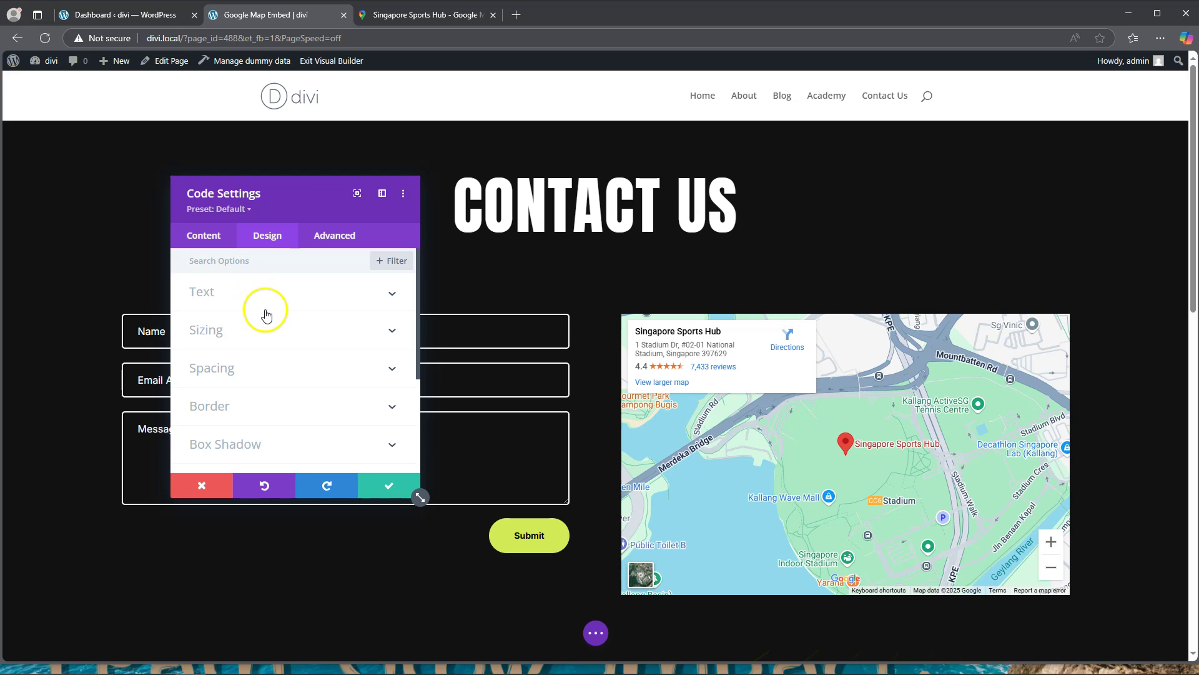
pyautogui.scroll(-3, 263, 328)
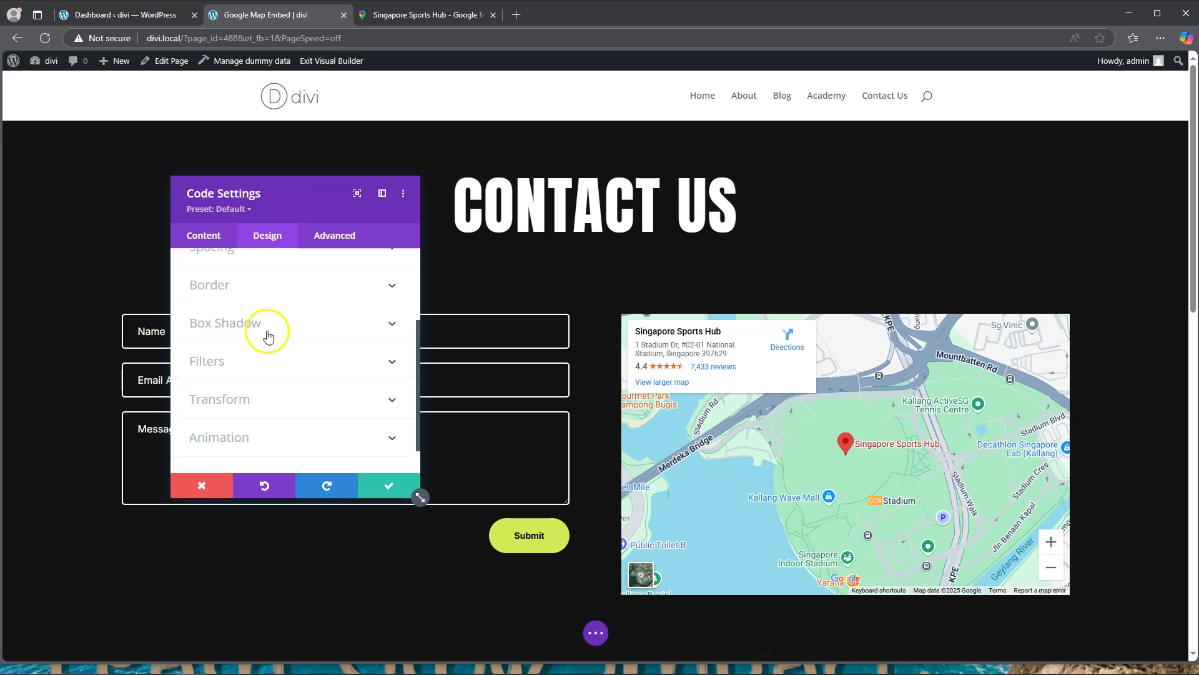
pyautogui.scroll(2, 265, 328)
pyautogui.click(249, 346)
pyautogui.click(221, 325)
pyautogui.write('20')
pyautogui.click(263, 343)
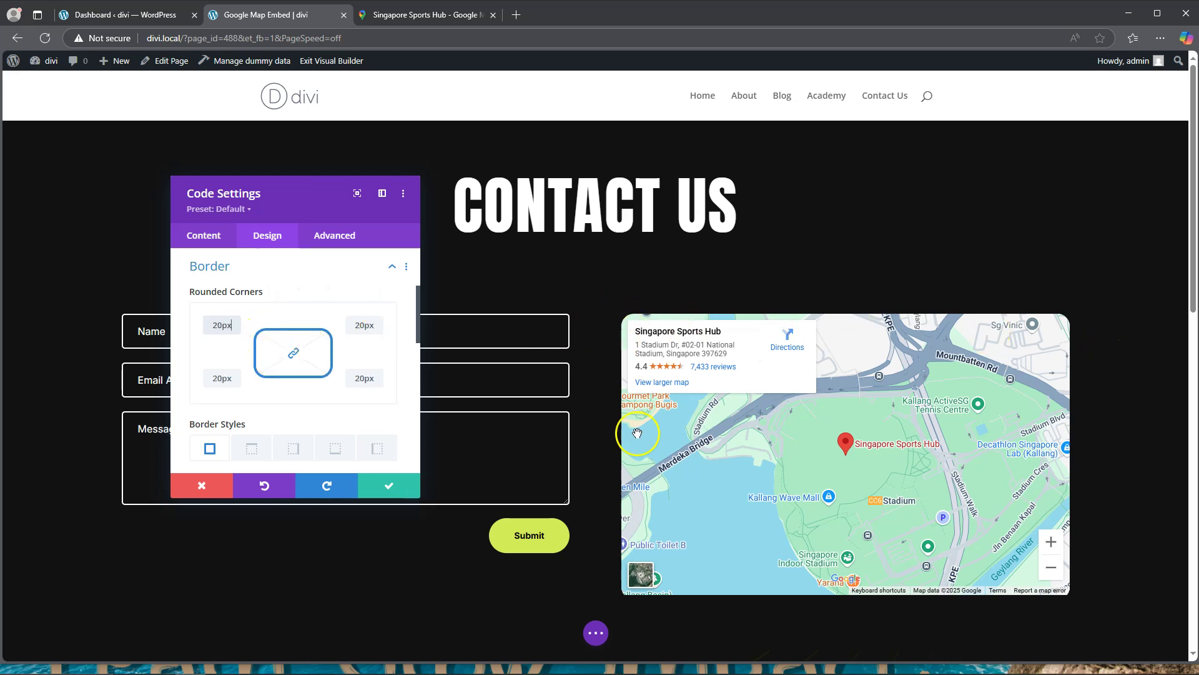
pyautogui.scroll(-1, 289, 374)
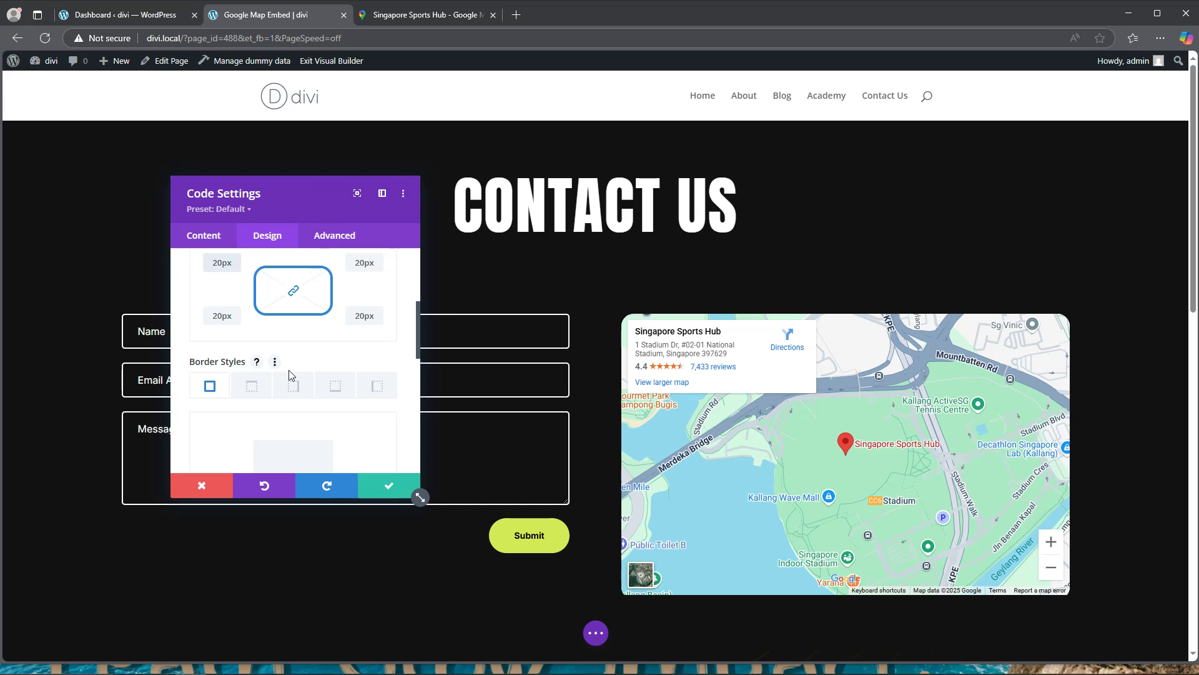
pyautogui.click(391, 491)
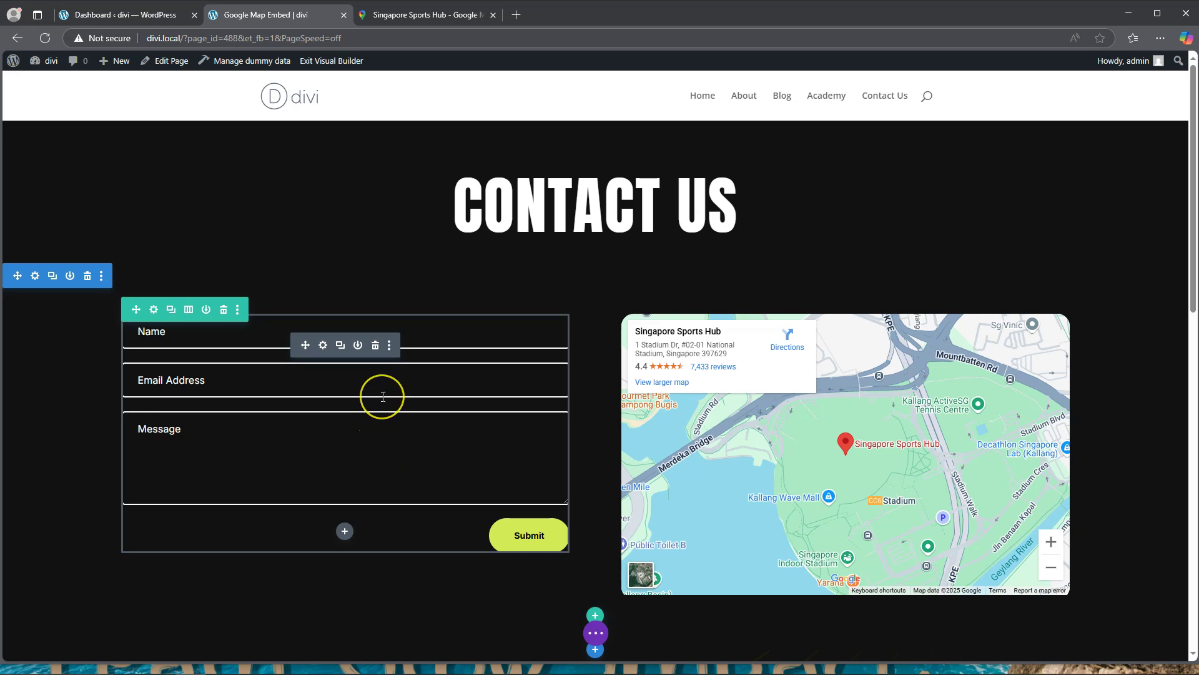